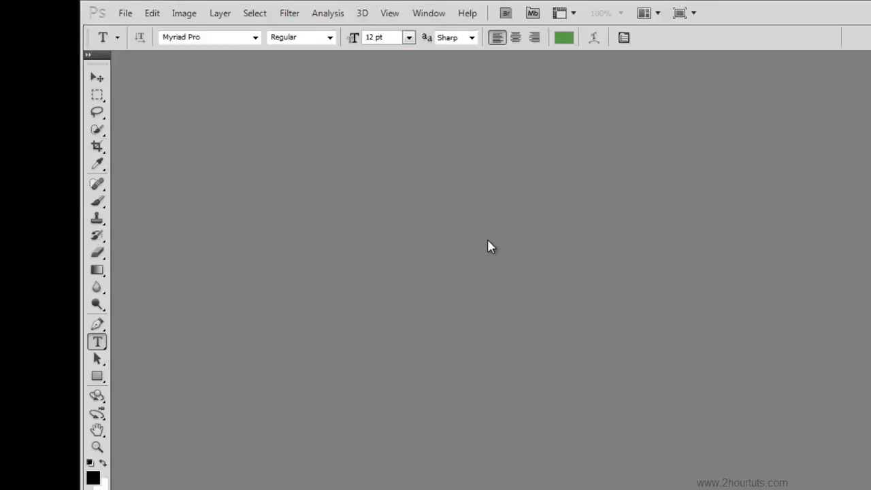
pyautogui.click(152, 16)
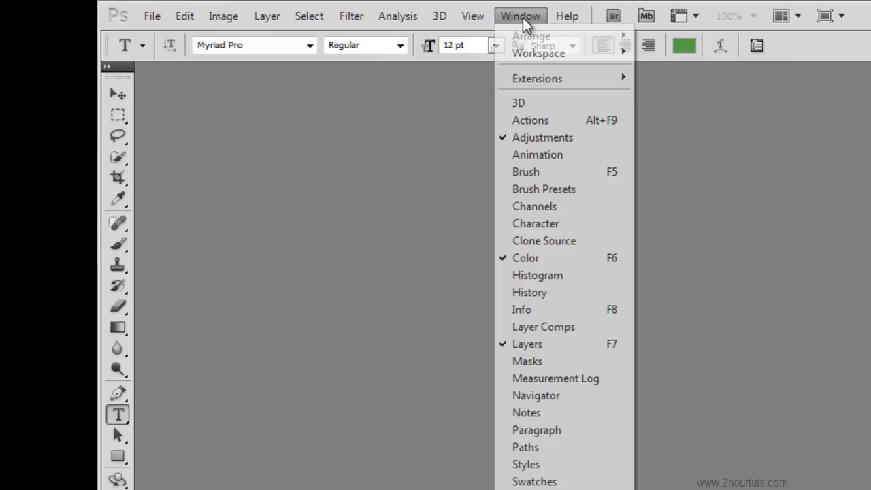
pyautogui.moveTo(567, 17)
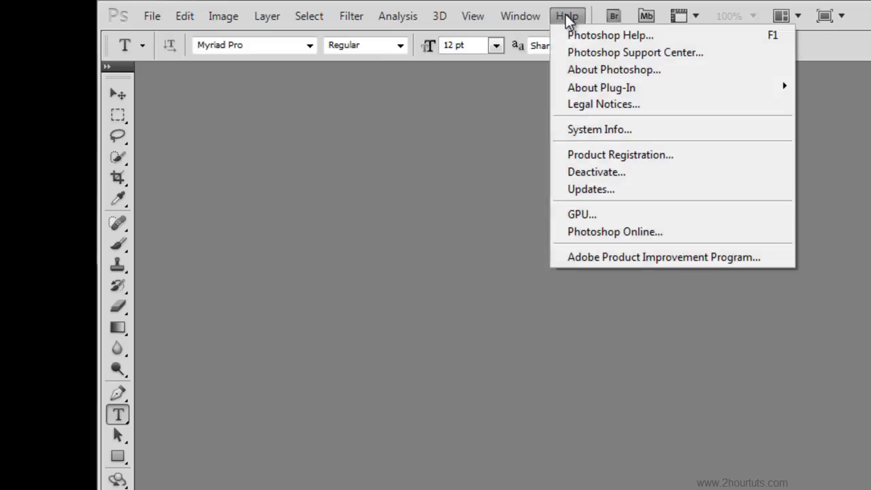
pyautogui.click(352, 196)
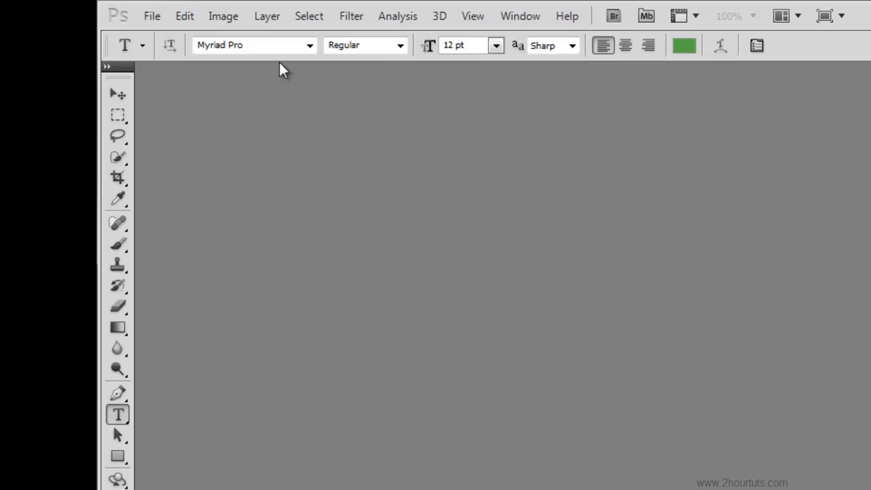
pyautogui.click(147, 17)
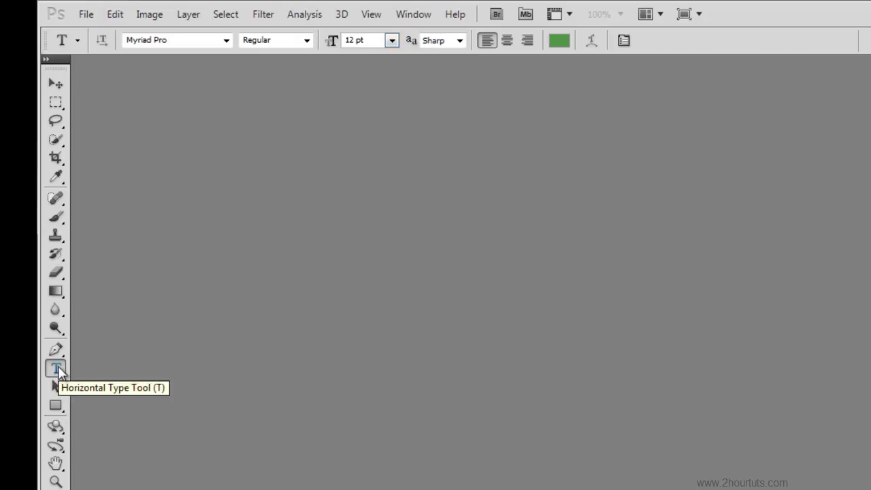
# - Activate the Move tool, undock the Tools panel and place it floating in the empty workspace
pyautogui.click(57, 83)
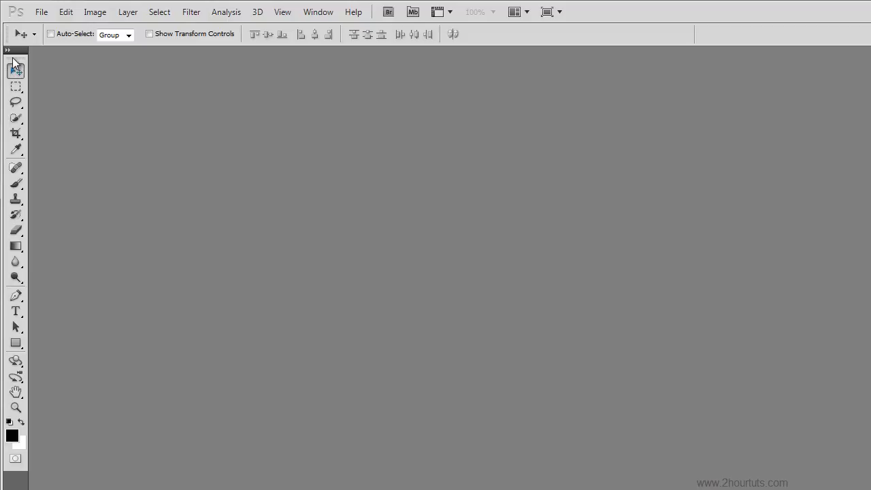
pyautogui.moveTo(13, 59); pyautogui.dragTo(278, 92)
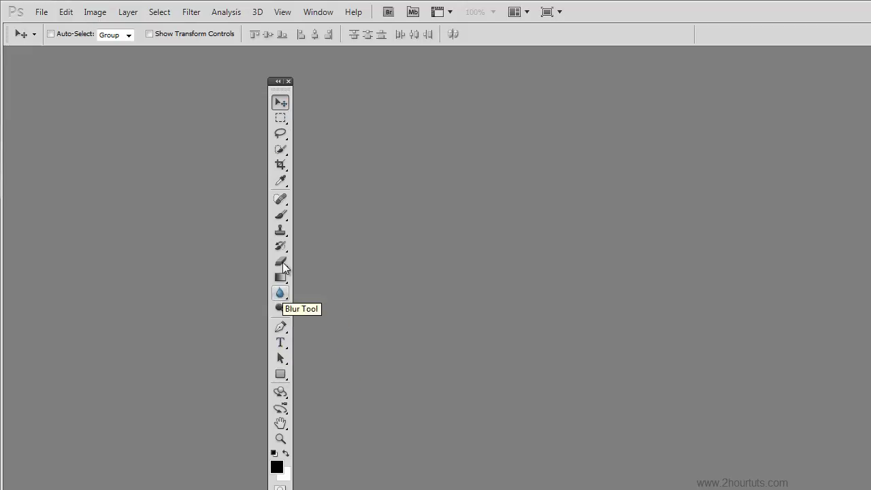
pyautogui.click(278, 83)
pyautogui.moveTo(282, 85); pyautogui.dragTo(317, 139)
pyautogui.click(319, 140)
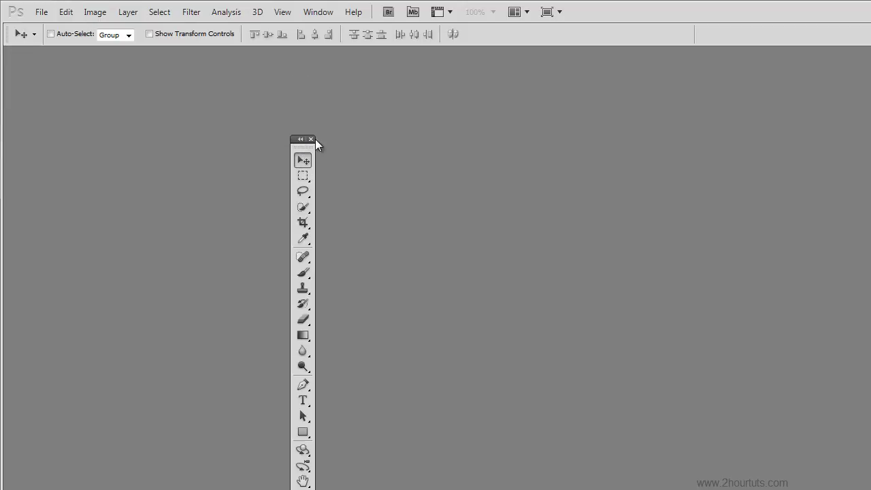
# - Expand the floating Tools panel to two columns, reposition it and return it to a single column
pyautogui.click(302, 139)
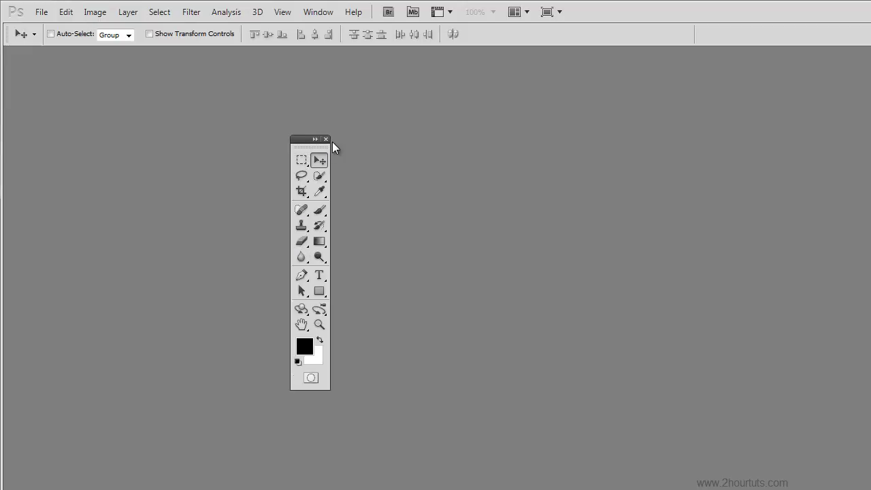
pyautogui.moveTo(307, 144); pyautogui.dragTo(192, 117)
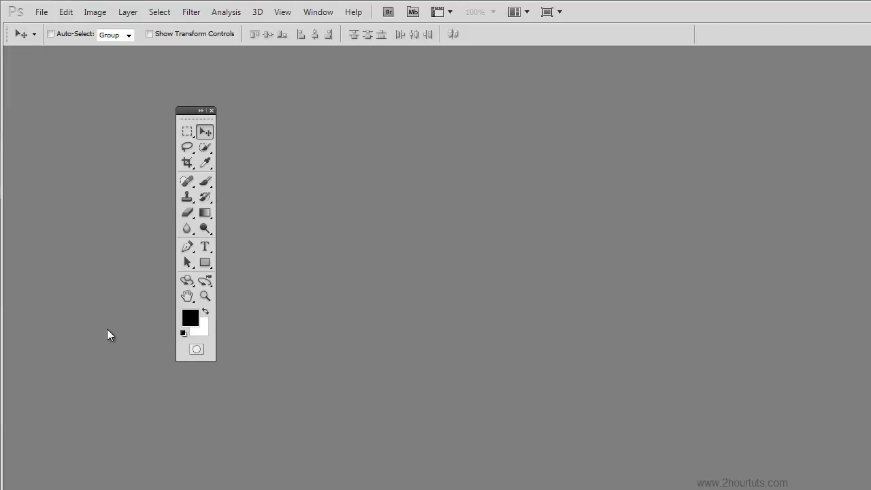
pyautogui.click(200, 110)
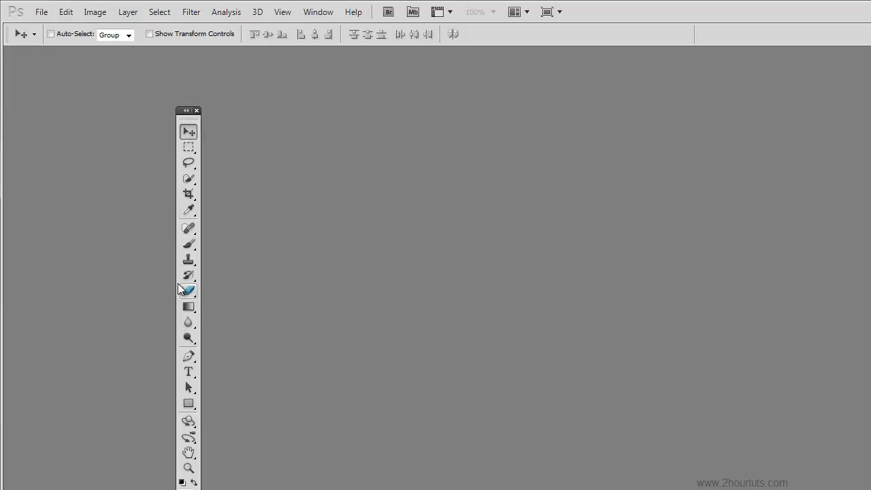
# - Dock the Tools panel back at its original edge of the workspace as a single column
pyautogui.click(186, 111)
pyautogui.moveTo(197, 117); pyautogui.dragTo(7, 83)
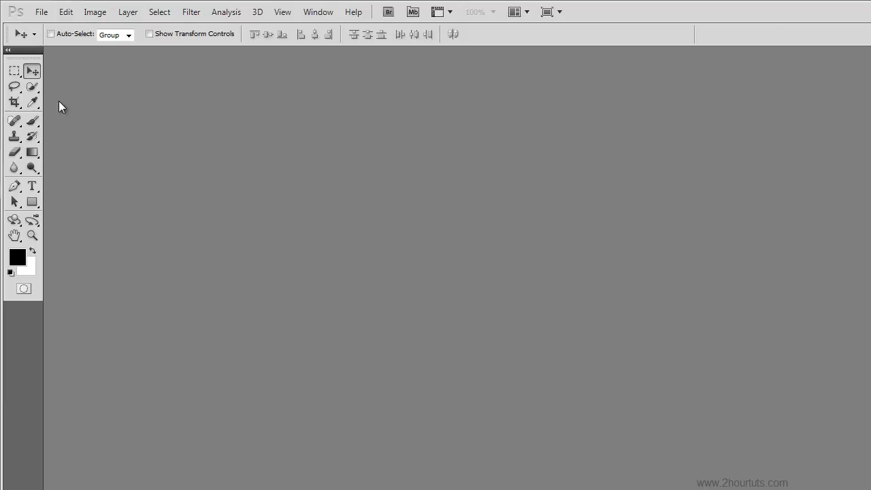
pyautogui.click(9, 50)
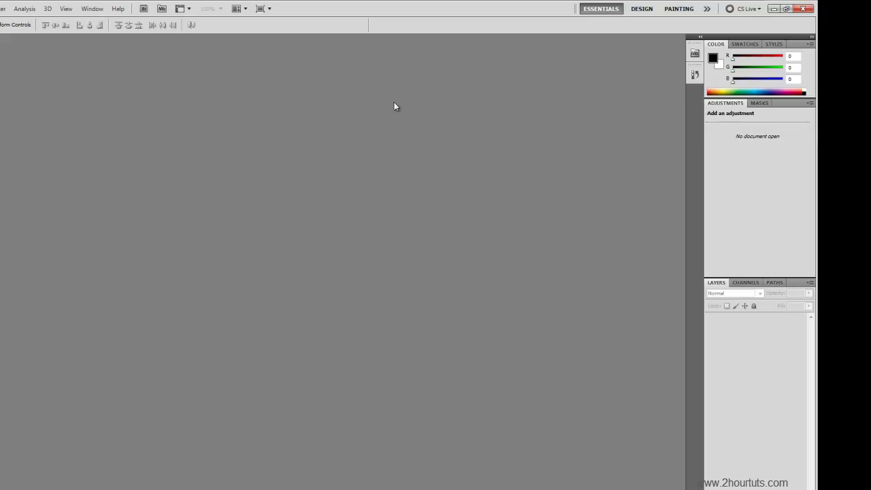
# - Float the Color panel out of its group with Swatches and Styles, and collapse it to a labelled icon
pyautogui.click(745, 44)
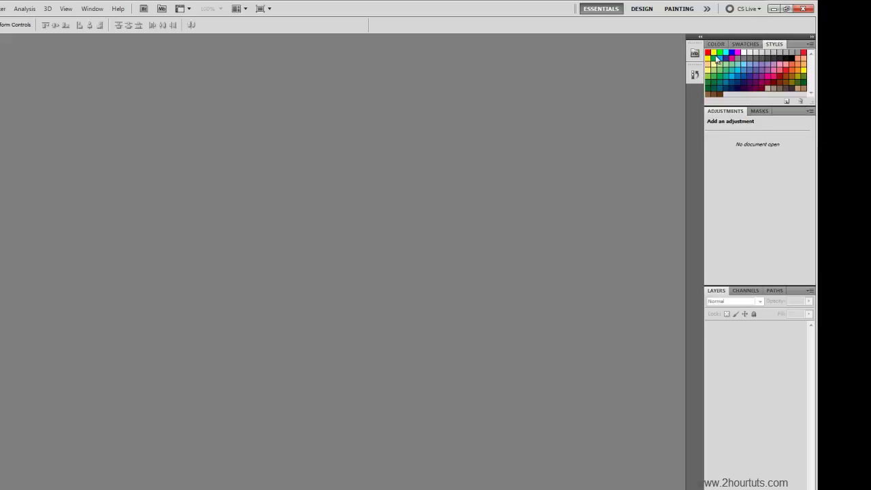
pyautogui.moveTo(716, 44); pyautogui.dragTo(438, 100)
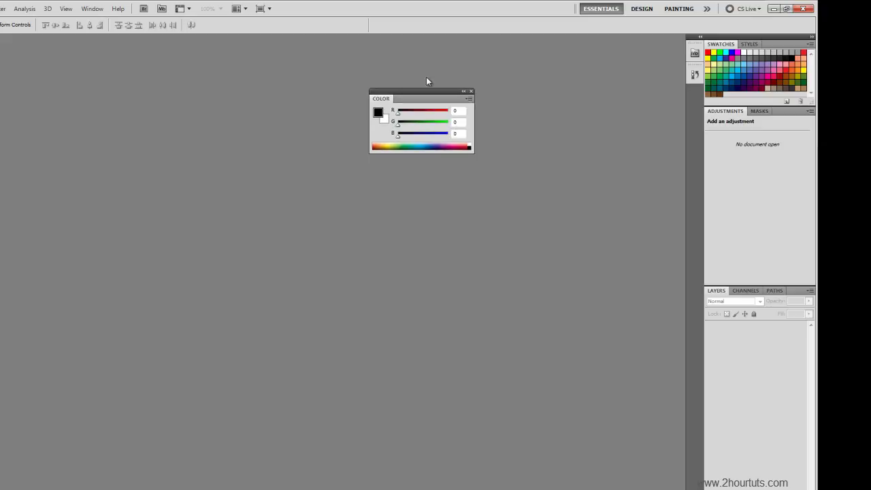
pyautogui.click(464, 92)
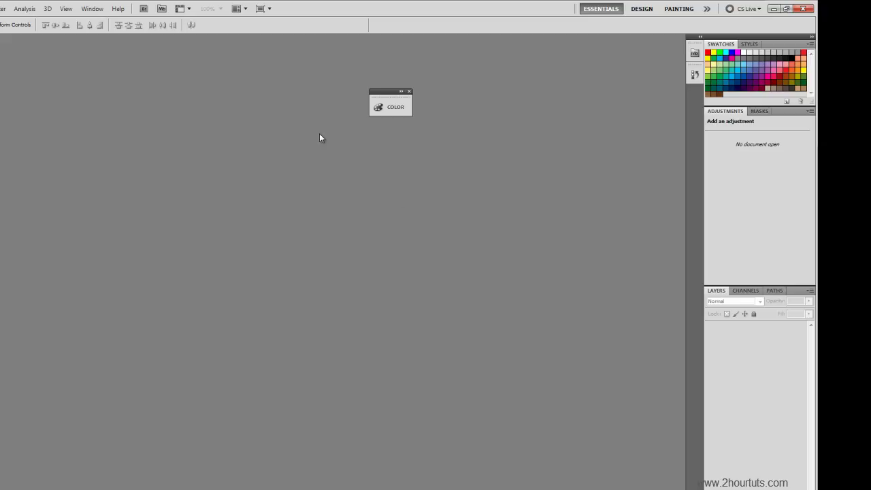
# - Open and close the Color panel from its collapsed form, and resize it between icon-only and labelled display
pyautogui.click(398, 109)
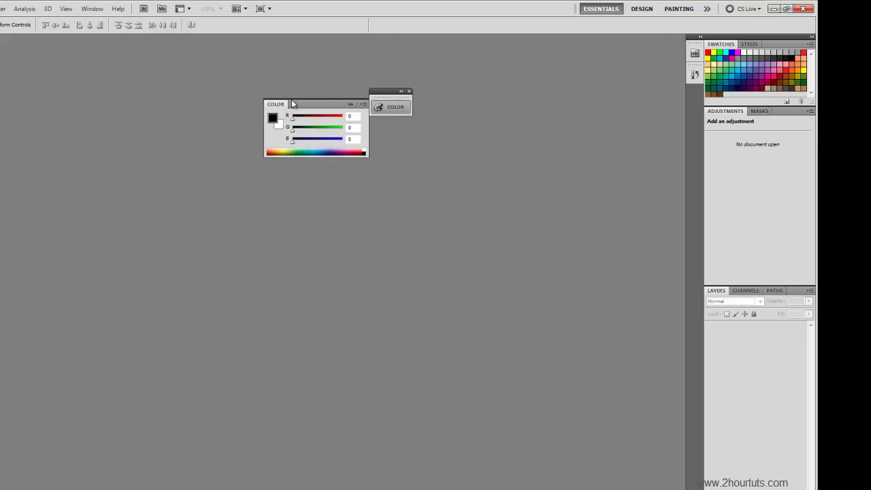
pyautogui.click(393, 106)
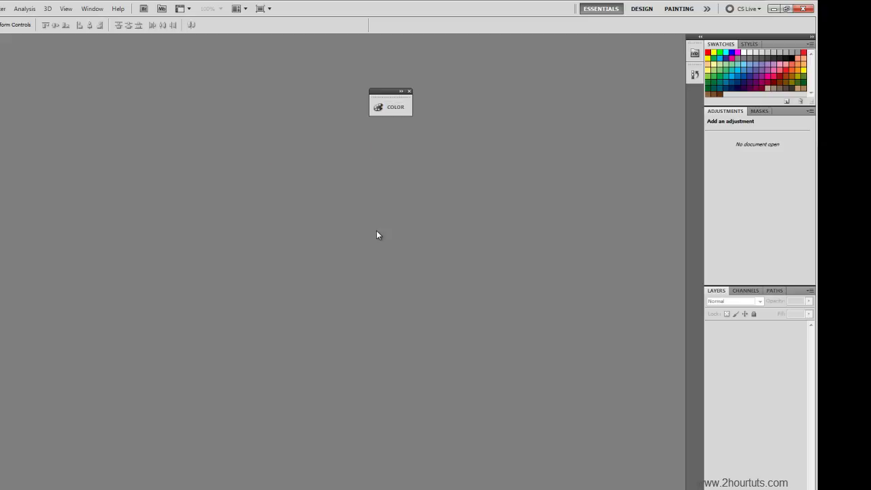
pyautogui.moveTo(413, 104); pyautogui.dragTo(396, 105)
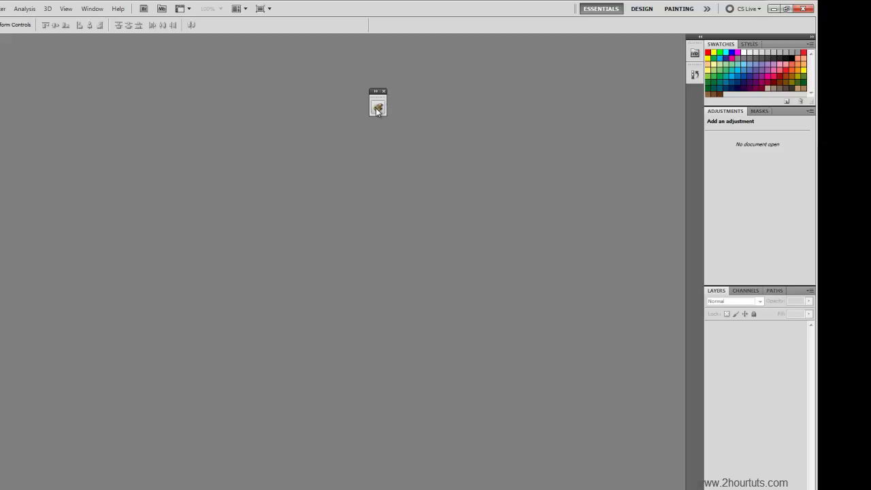
pyautogui.click(377, 109)
pyautogui.click(421, 128)
pyautogui.moveTo(381, 101)
pyautogui.mouseDown()
pyautogui.moveTo(649, 102)
pyautogui.moveTo(697, 93)
pyautogui.moveTo(370, 102)
pyautogui.mouseUp()
# - Stack Swatches under the floating Color panel, and rearrange them so Swatches is docked beside Styles and Color floats expanded
pyautogui.moveTo(721, 46); pyautogui.dragTo(433, 102)
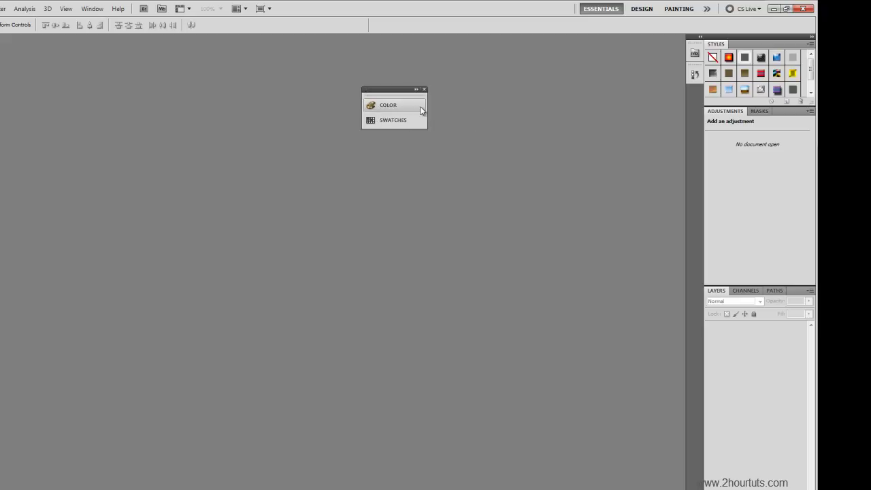
pyautogui.moveTo(381, 108); pyautogui.dragTo(728, 45)
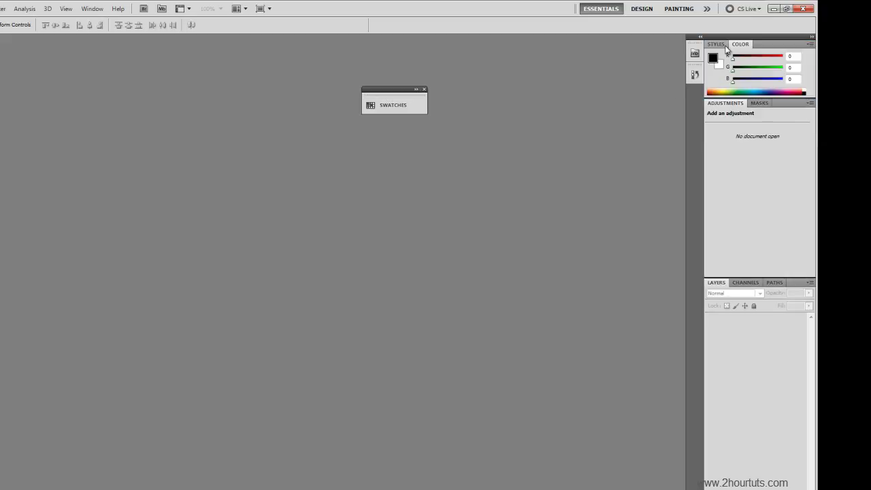
pyautogui.moveTo(392, 107); pyautogui.dragTo(376, 99)
pyautogui.click(717, 44)
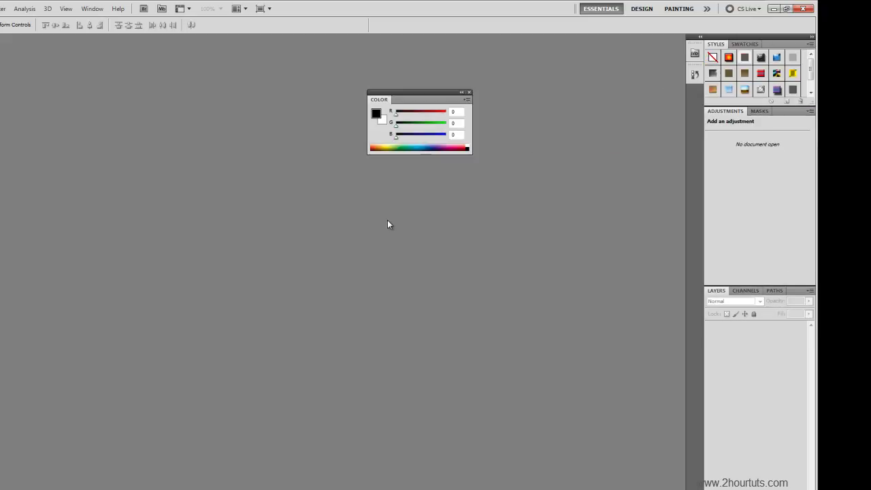
# - Close the floating Color panel and bring it back into the workspace
pyautogui.click(472, 93)
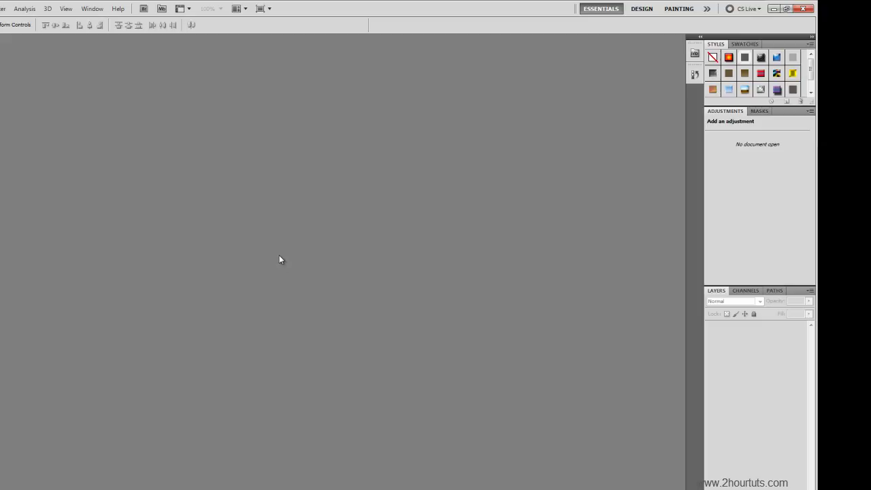
pyautogui.click(91, 9)
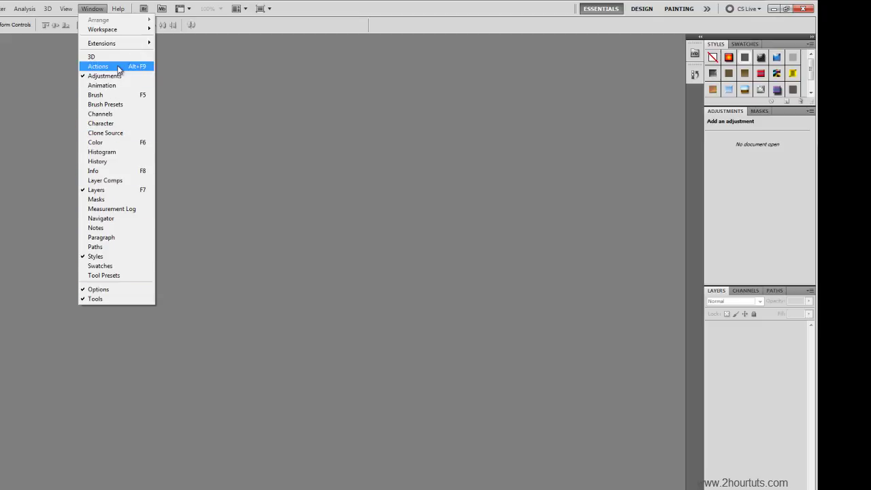
pyautogui.click(139, 144)
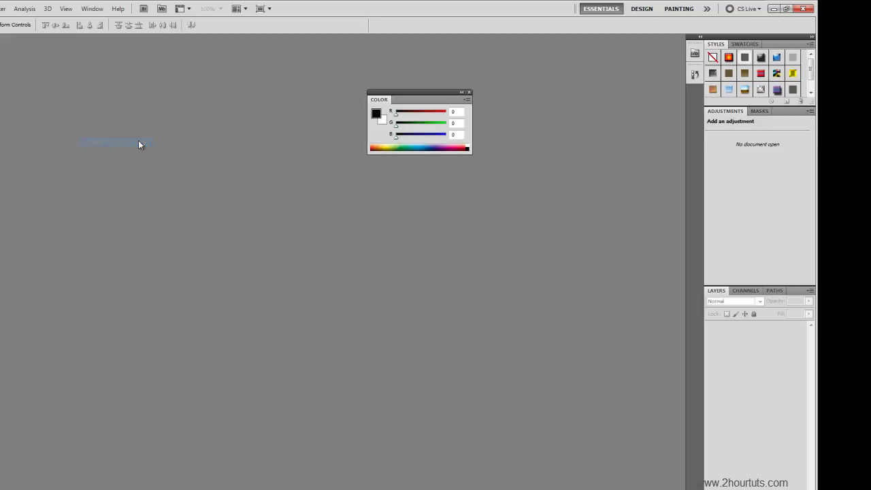
# - Hide the Color panel, show it again and dock it ahead of Styles and Swatches in their group
pyautogui.click(469, 92)
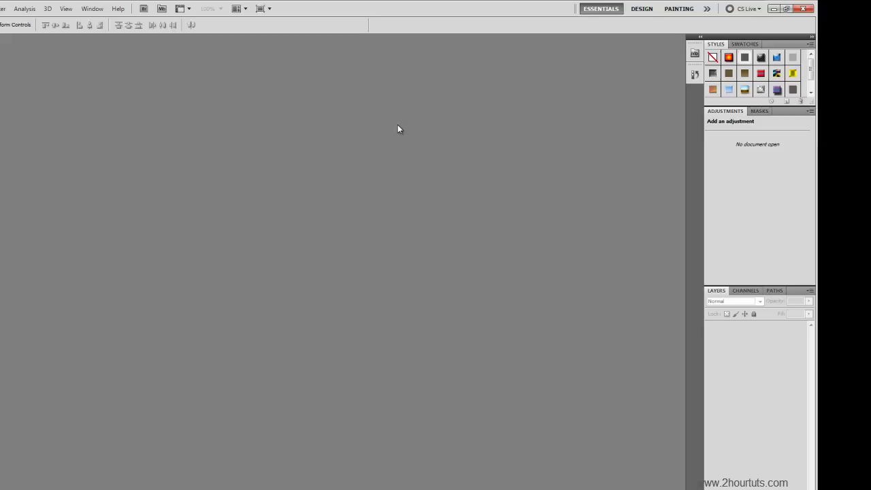
pyautogui.press('F6')
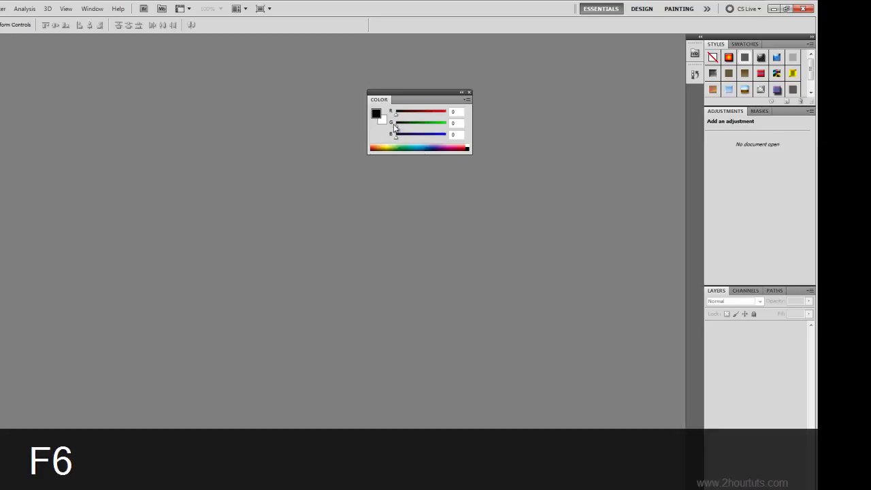
pyautogui.moveTo(384, 101); pyautogui.dragTo(711, 48)
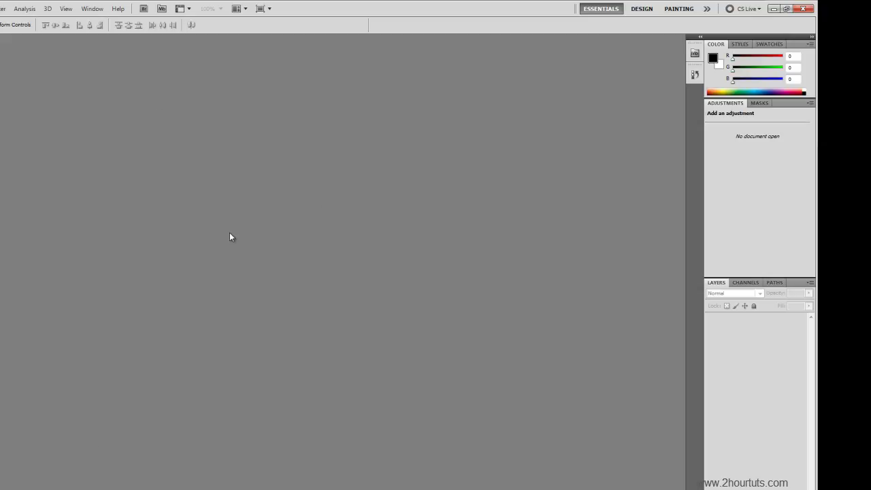
# - Compare the panel layouts of the Design, Painting and Essentials workspaces, finishing in Essentials
pyautogui.click(634, 9)
pyautogui.click(677, 9)
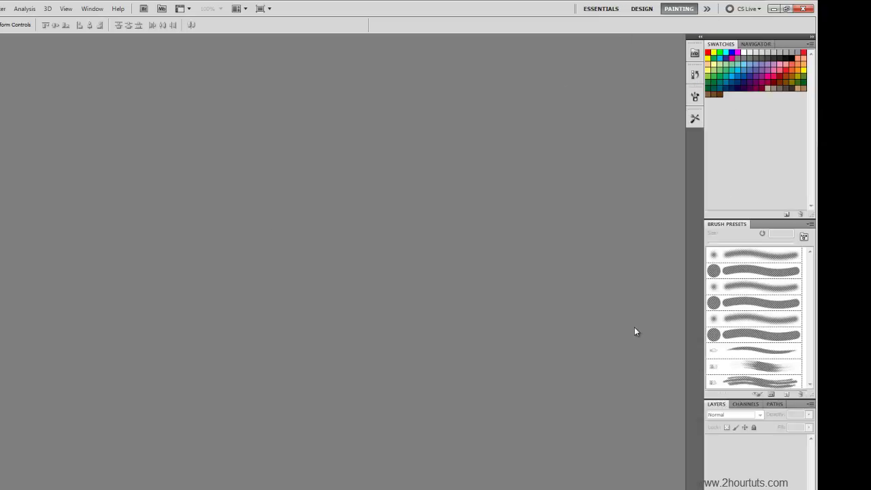
pyautogui.click(649, 13)
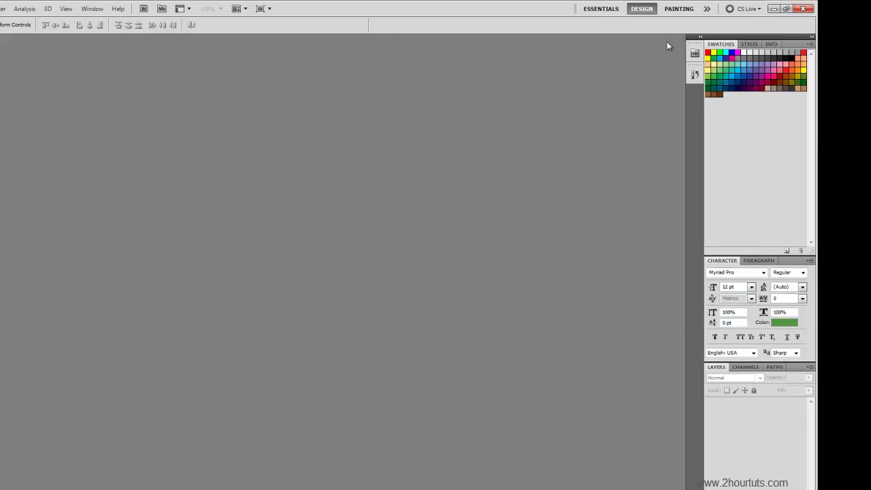
pyautogui.click(679, 9)
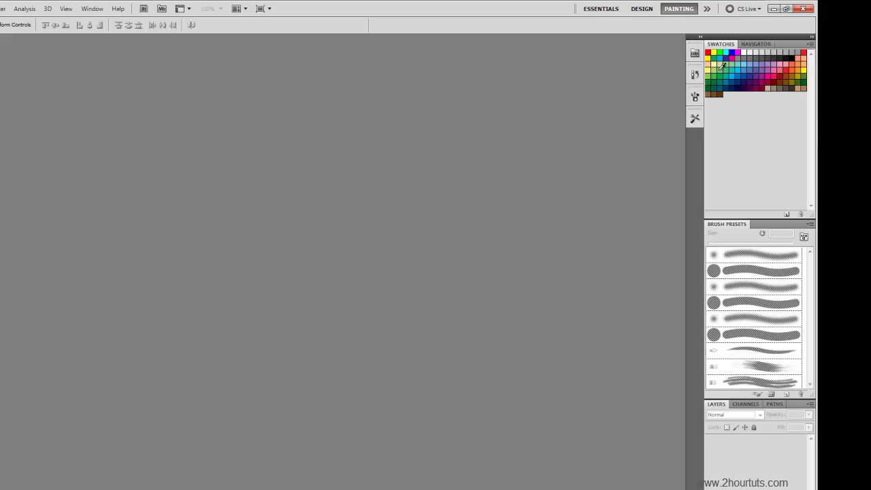
pyautogui.click(614, 9)
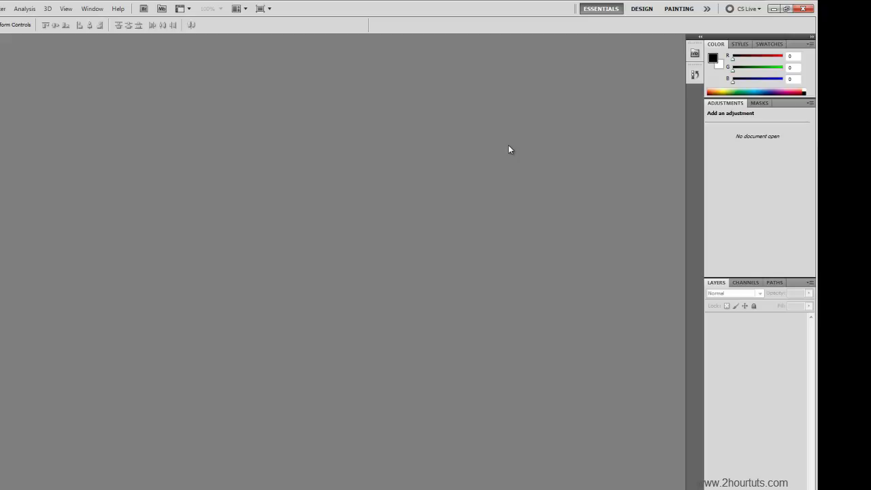
pyautogui.click(679, 9)
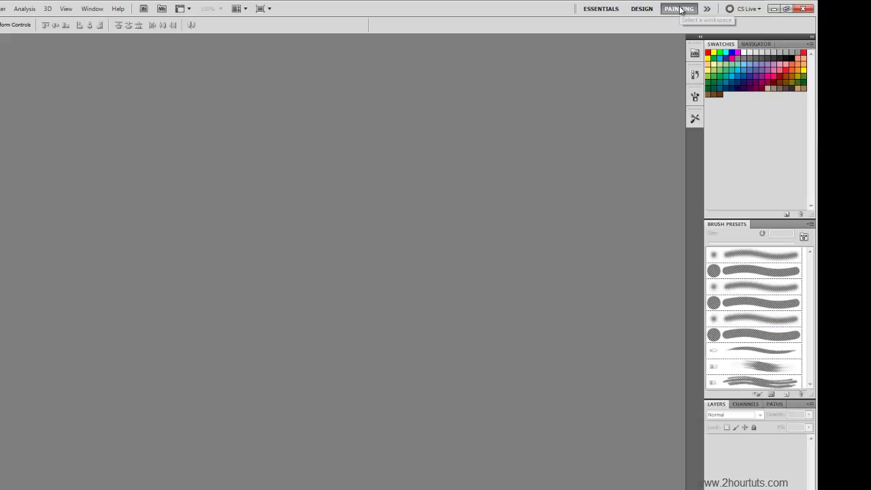
pyautogui.click(649, 9)
pyautogui.click(615, 10)
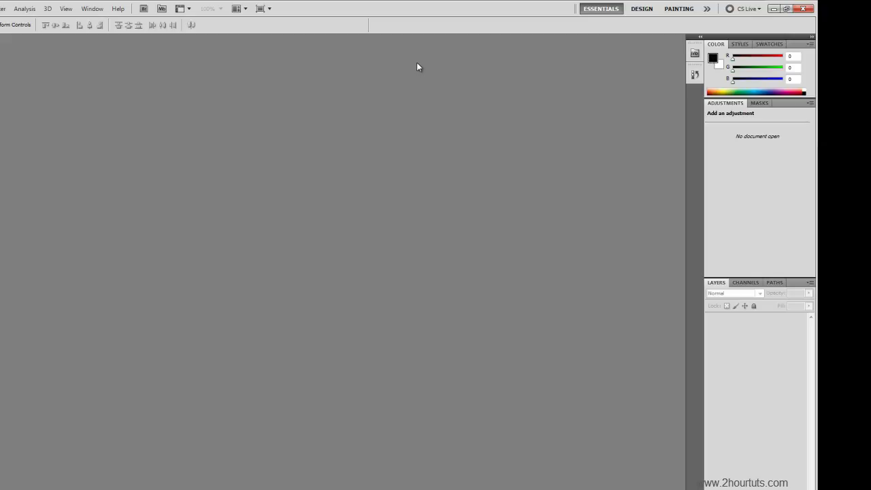
# - Show the History panel and pull it out of its dock to float in the workspace
pyautogui.click(92, 8)
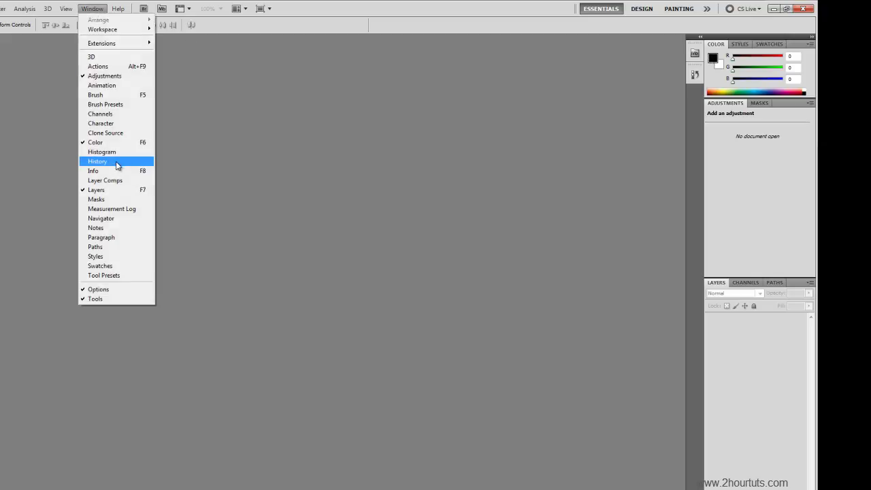
pyautogui.click(115, 164)
pyautogui.moveTo(603, 74); pyautogui.dragTo(356, 53)
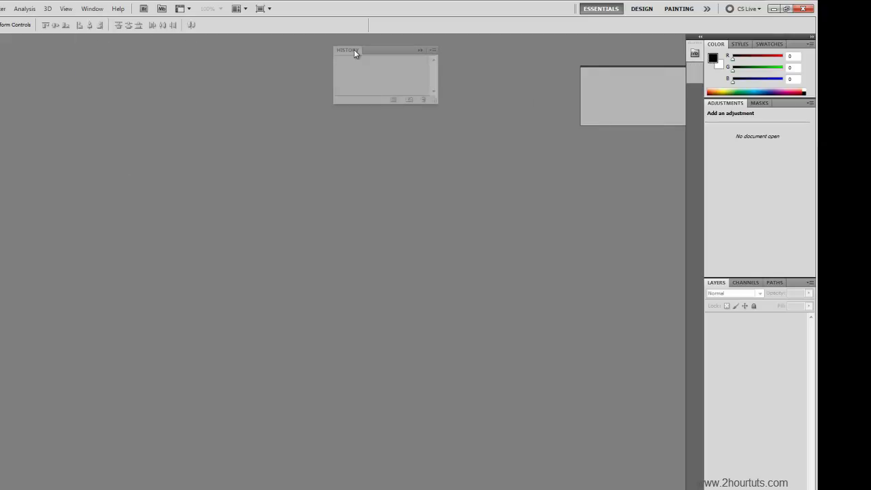
# - Float the Color panel directly beneath History, then show the Character panel and float it beneath Color
pyautogui.moveTo(716, 44); pyautogui.dragTo(344, 115)
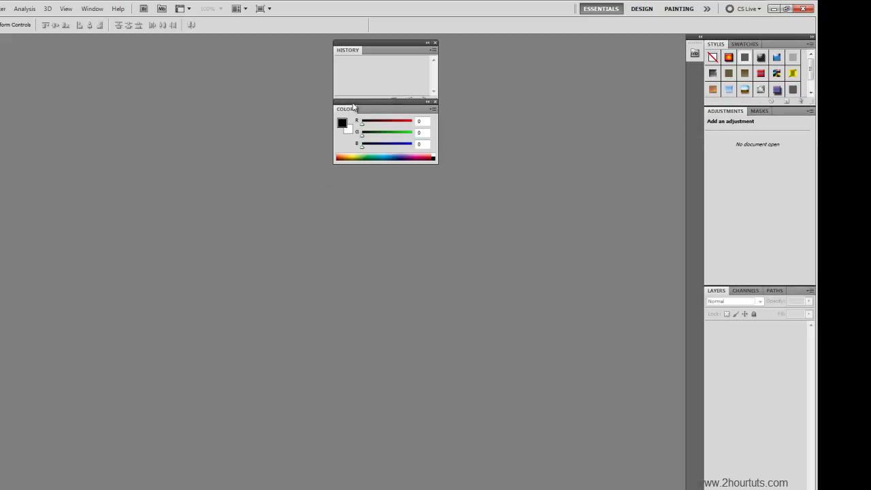
pyautogui.click(93, 9)
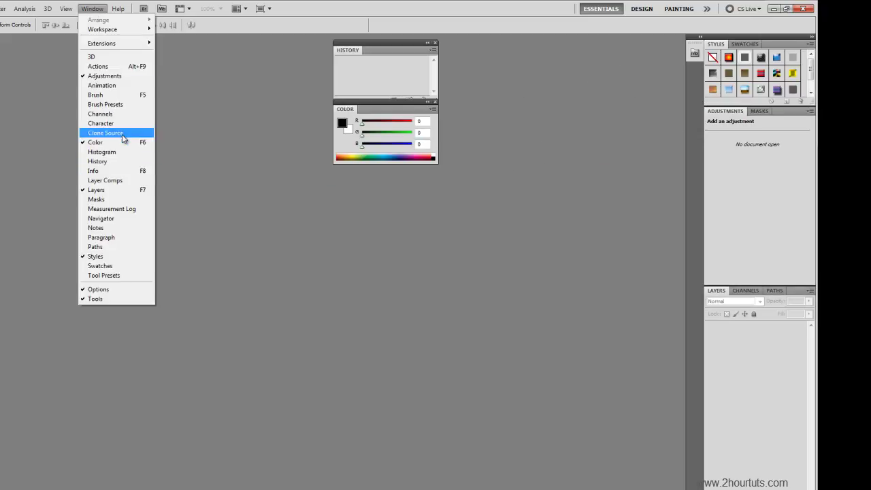
pyautogui.click(100, 123)
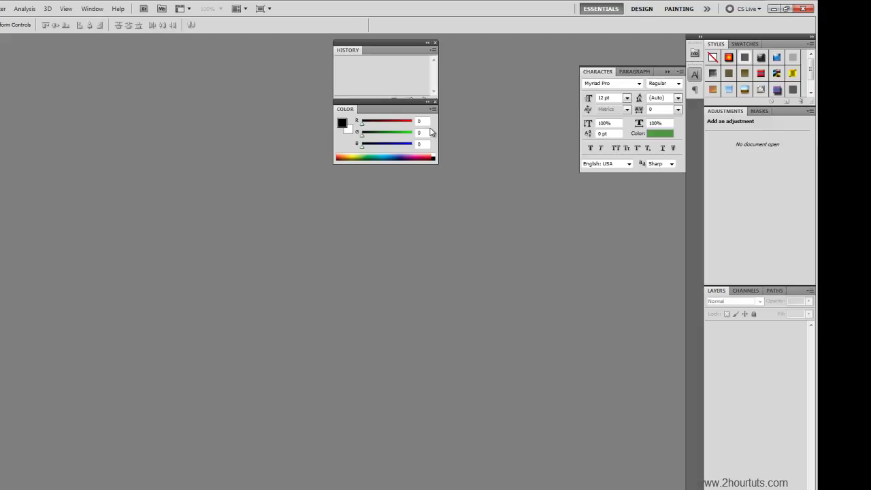
pyautogui.moveTo(695, 78); pyautogui.dragTo(360, 175)
pyautogui.doubleClick(605, 123)
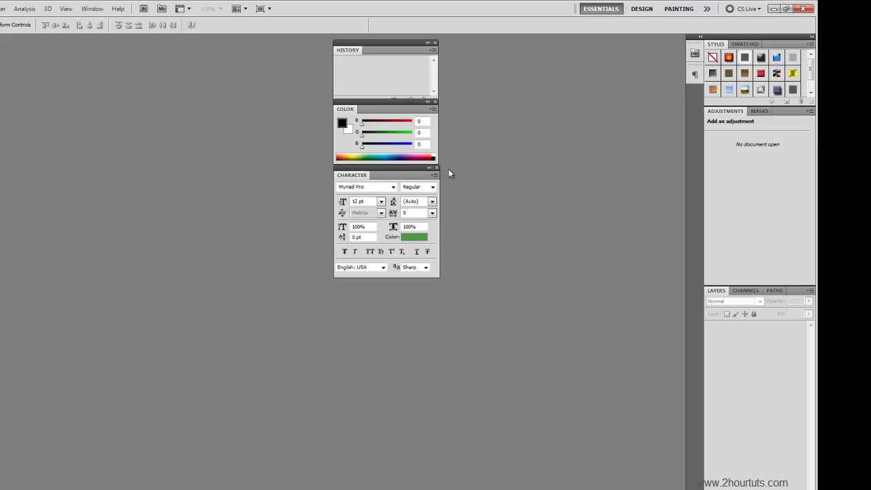
# - Save the current panel layout as a new workspace named with the owner's first name followed by "Mess"
pyautogui.click(709, 10)
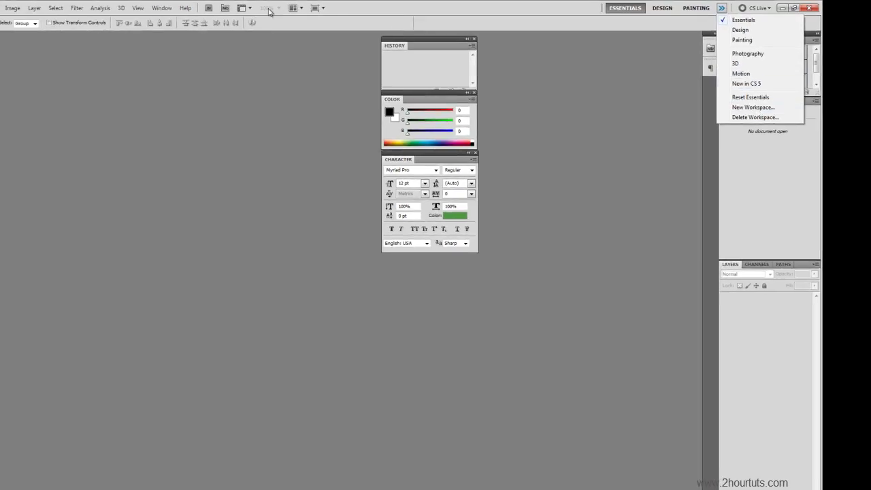
pyautogui.click(167, 10)
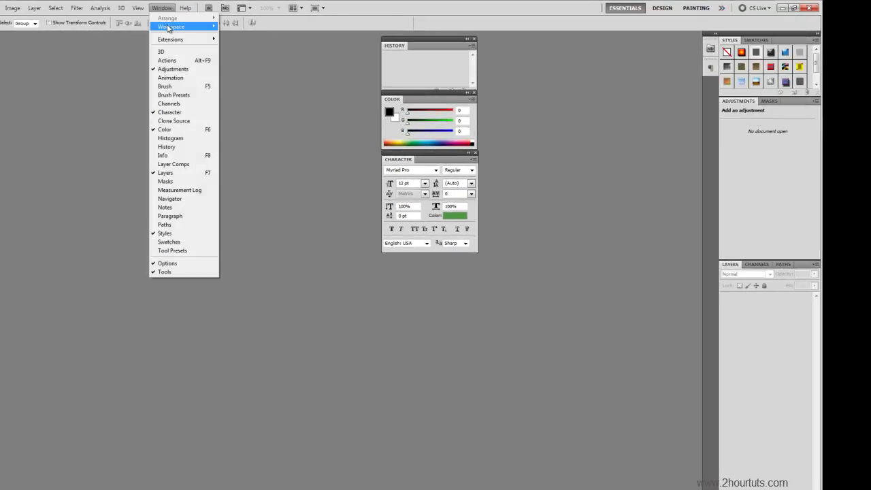
pyautogui.moveTo(170, 26)
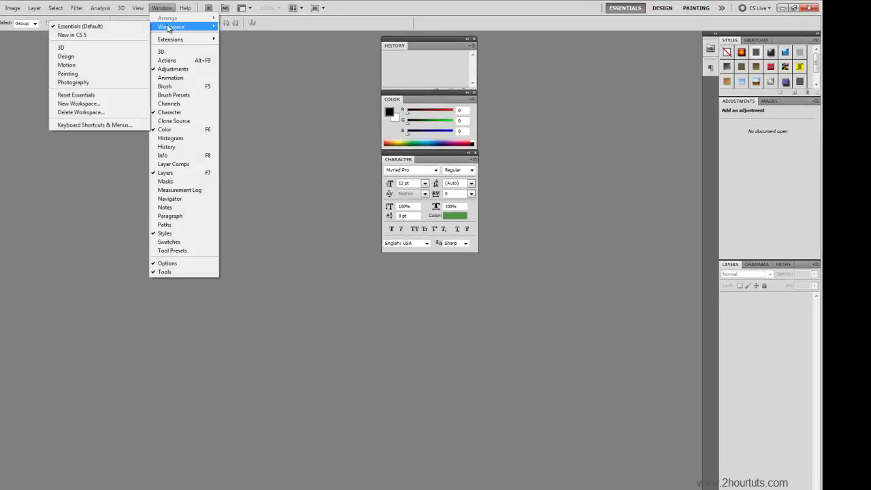
pyautogui.click(95, 107)
pyautogui.moveTo(362, 150); pyautogui.dragTo(242, 146)
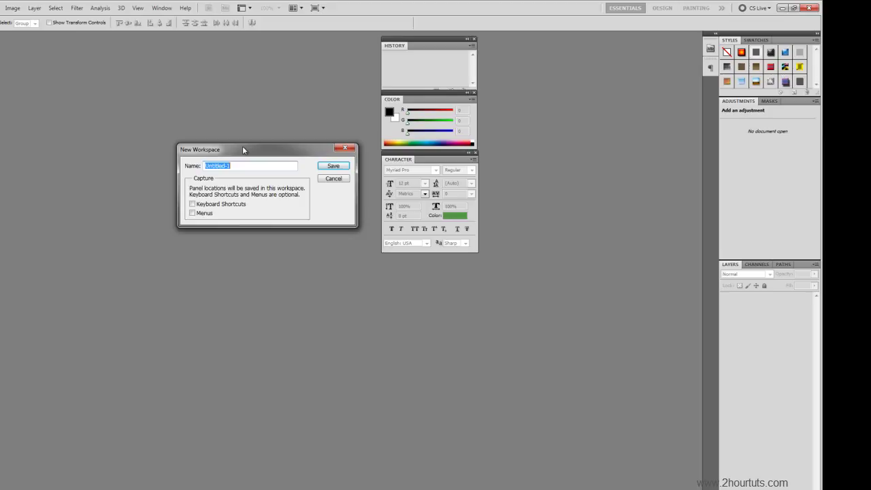
pyautogui.write('Joshs Mess')
pyautogui.press('Return')
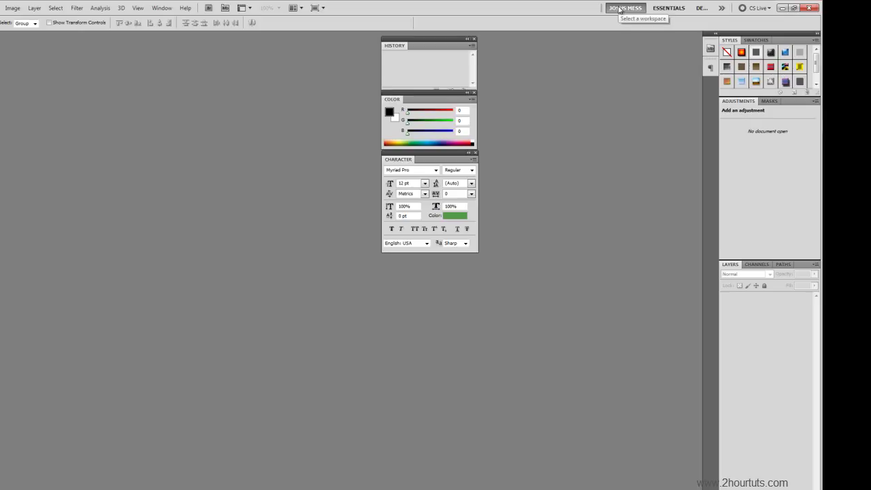
# - Check the list of workspaces for the newly saved custom workspace
pyautogui.moveTo(620, 10)
pyautogui.mouseDown()
pyautogui.moveTo(688, 8)
pyautogui.moveTo(621, 10)
pyautogui.mouseUp()
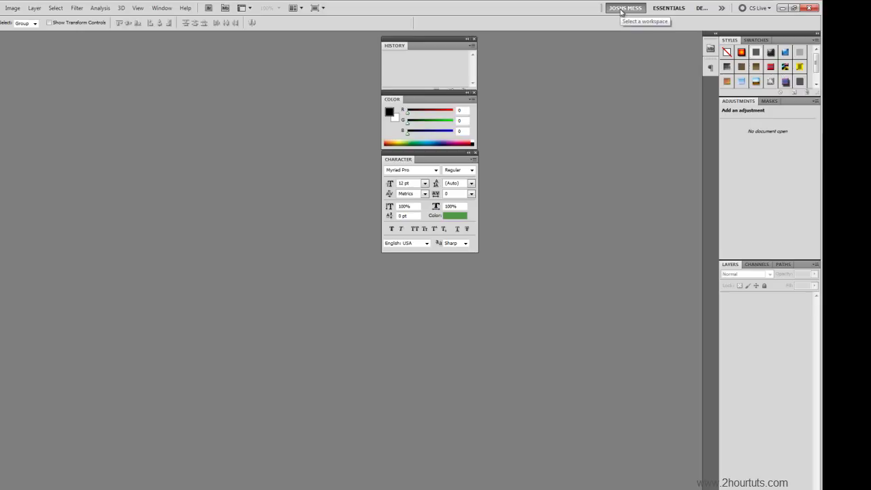
pyautogui.click(162, 7)
pyautogui.moveTo(167, 29)
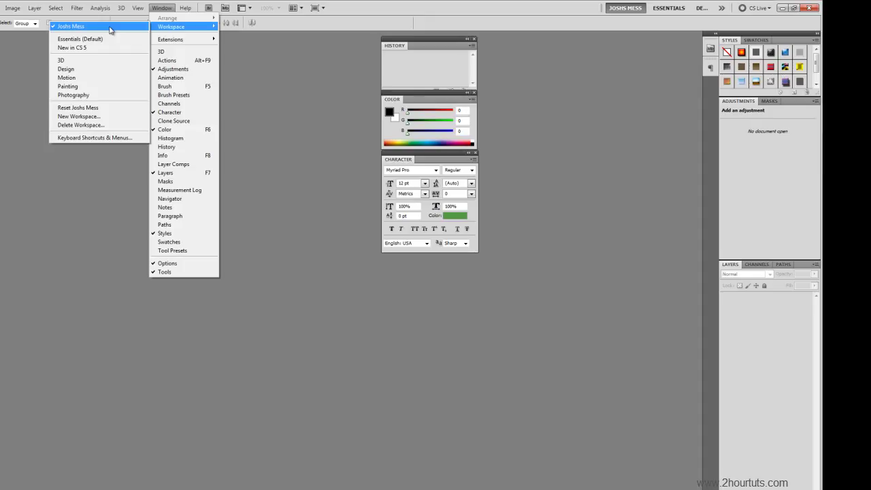
pyautogui.click(164, 9)
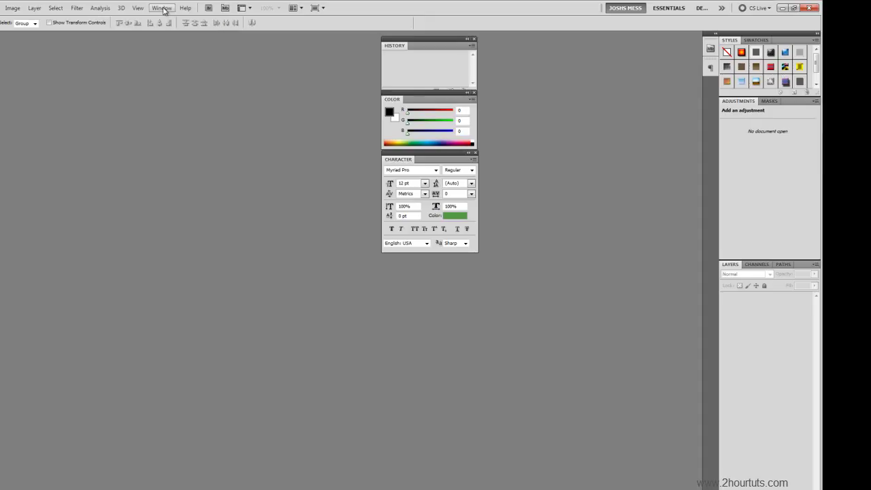
pyautogui.click(722, 8)
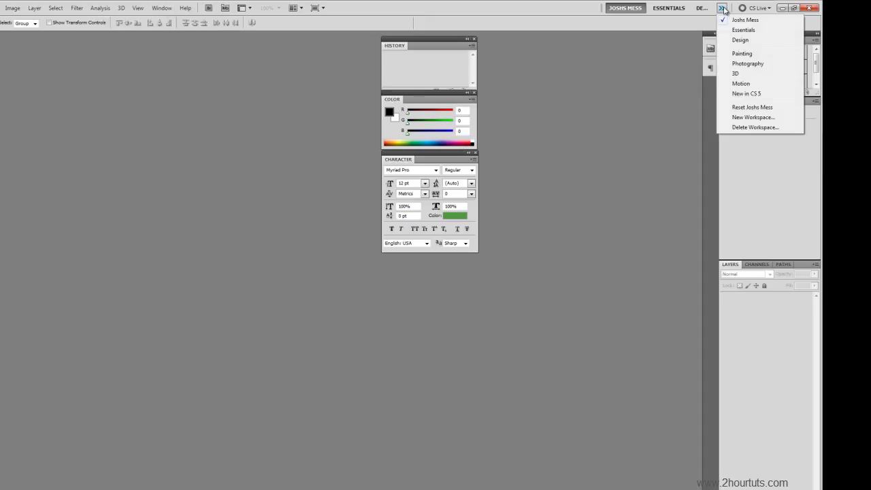
pyautogui.click(754, 127)
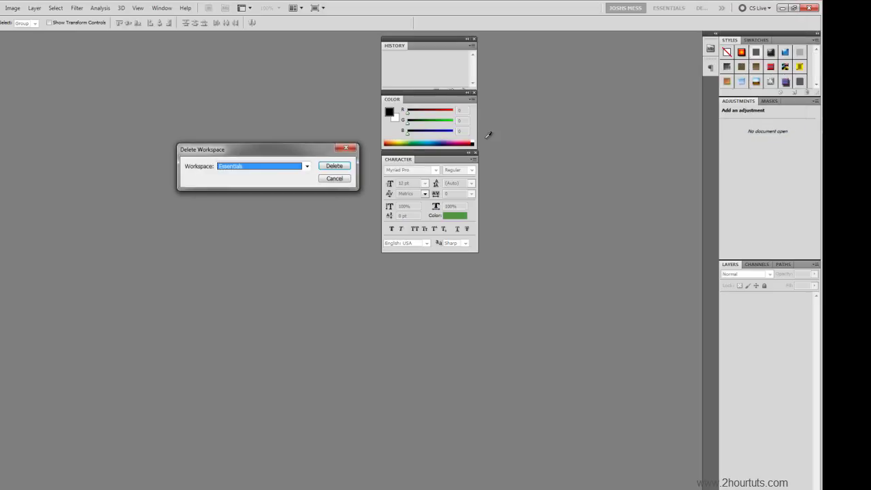
pyautogui.click(307, 166)
pyautogui.click(258, 180)
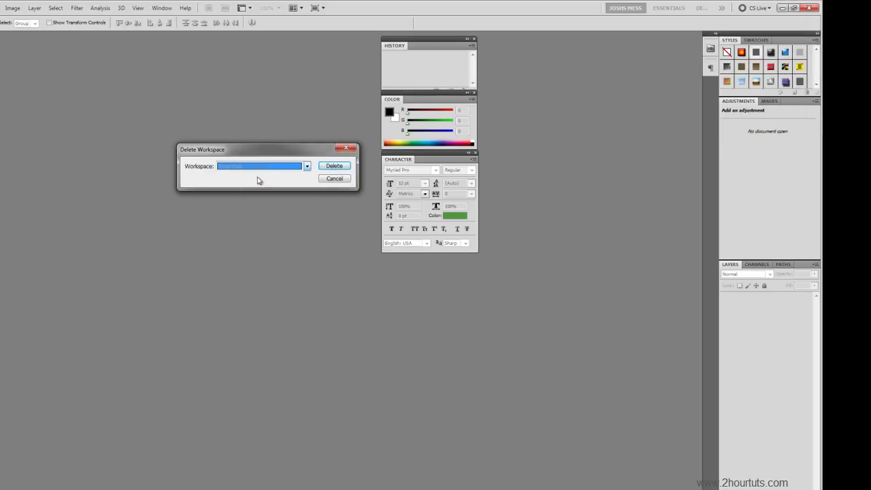
pyautogui.click(289, 170)
pyautogui.click(279, 175)
pyautogui.click(282, 170)
pyautogui.click(278, 176)
pyautogui.click(331, 181)
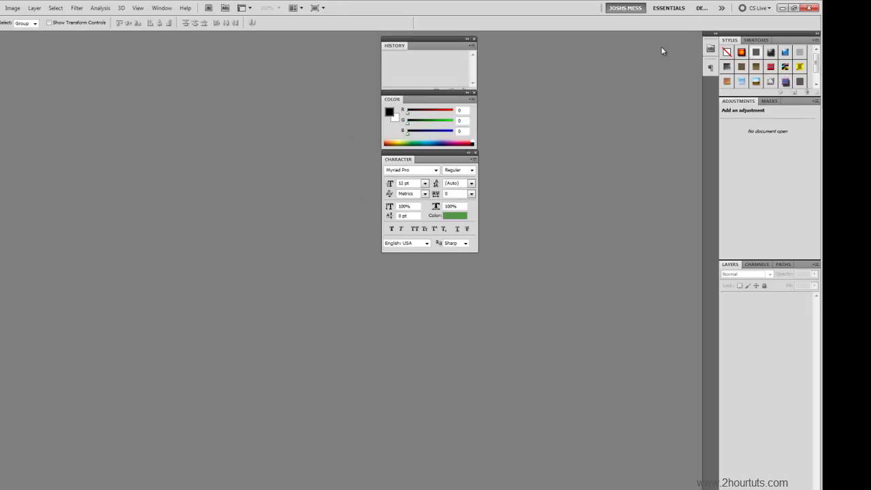
# - Switch to the Essentials workspace and delete the custom "Mess" workspace
pyautogui.click(722, 8)
pyautogui.click(665, 9)
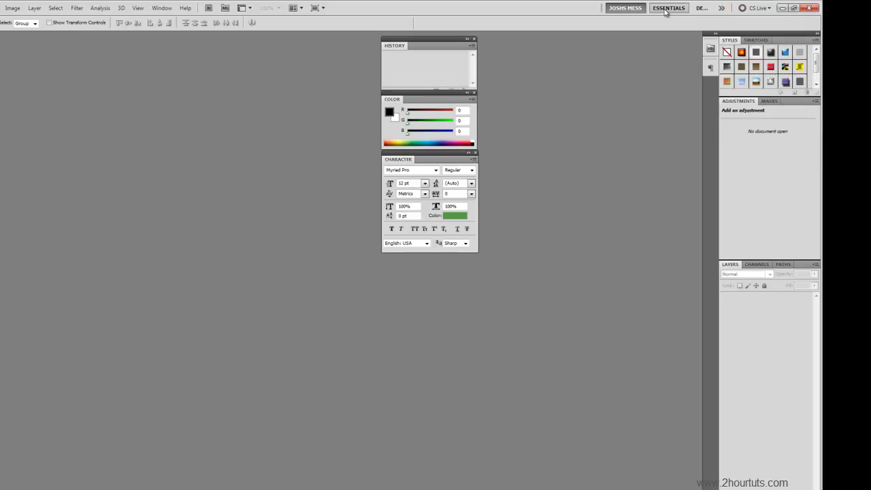
pyautogui.click(721, 8)
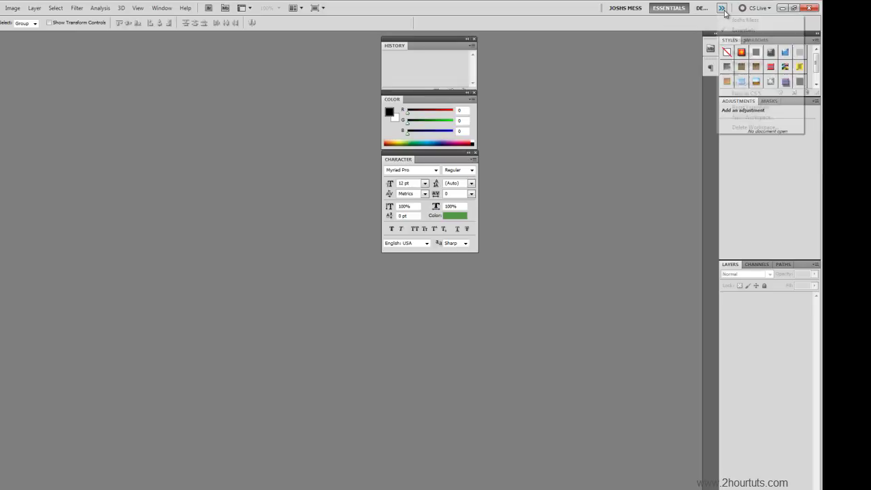
pyautogui.click(753, 127)
pyautogui.click(329, 166)
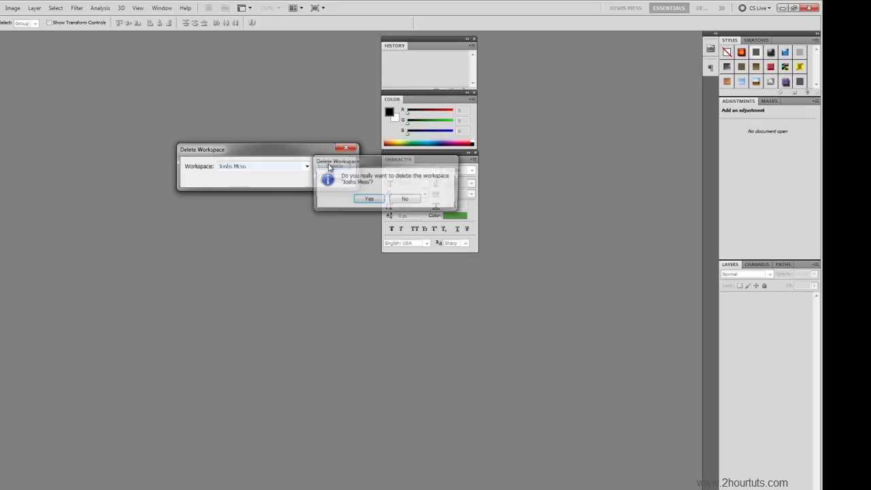
pyautogui.click(364, 198)
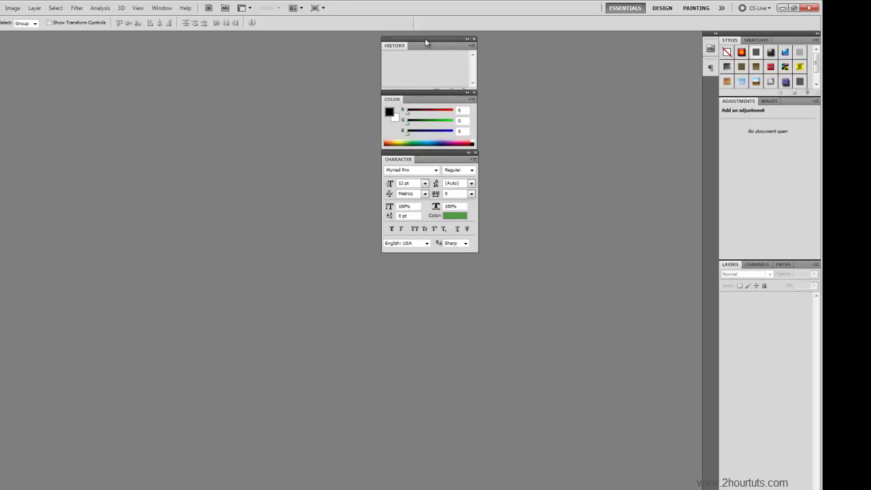
# - Spread the floating History and Color panels apart and snap the Character panel against the side of Color
pyautogui.moveTo(424, 38); pyautogui.dragTo(275, 90)
pyautogui.moveTo(443, 91); pyautogui.dragTo(592, 109)
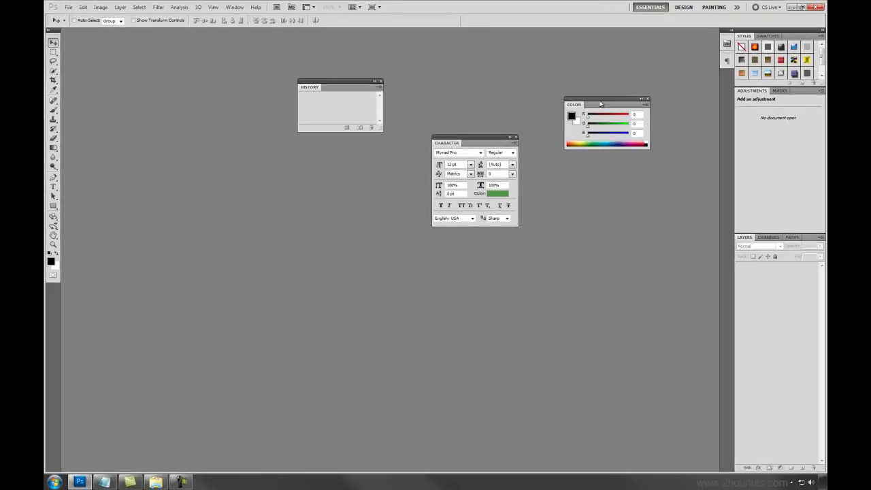
pyautogui.moveTo(480, 144); pyautogui.dragTo(525, 106)
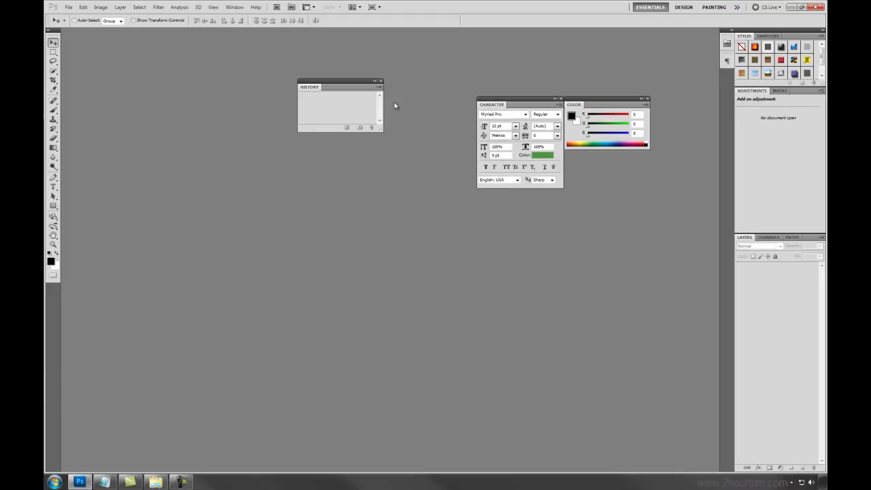
# - Reset the Essentials workspace to its default panel layout
pyautogui.click(235, 7)
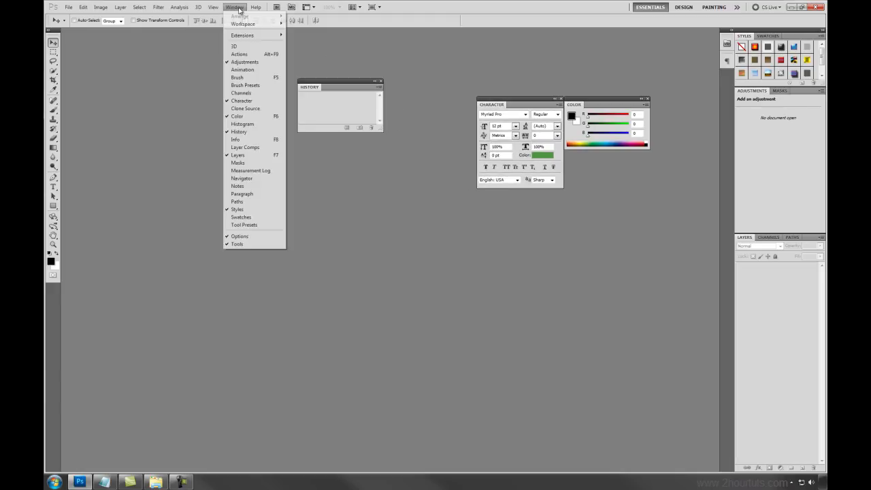
pyautogui.moveTo(239, 24)
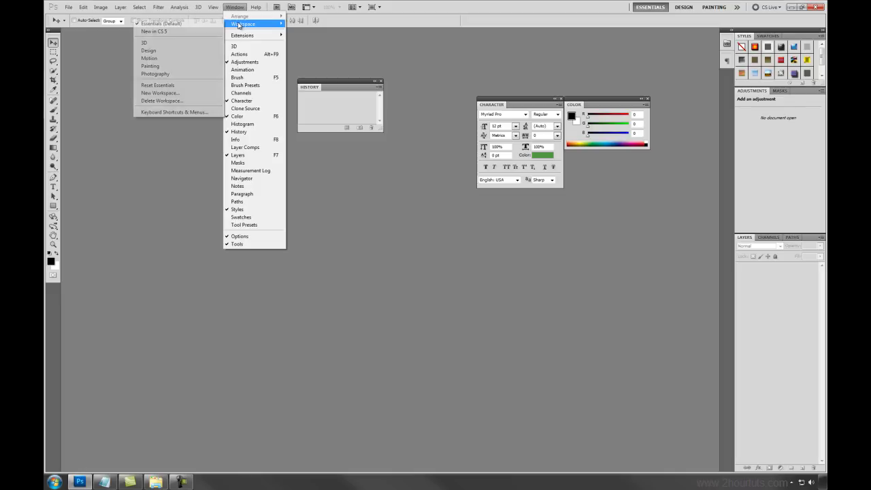
pyautogui.click(179, 86)
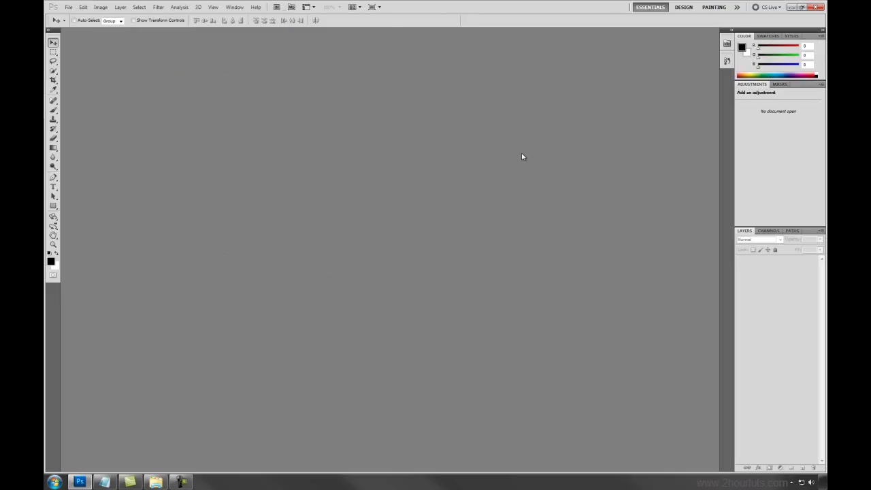
# - Switch to the Design workspace, reset it to its default layout, and view Styles before returning to Swatches
pyautogui.click(689, 8)
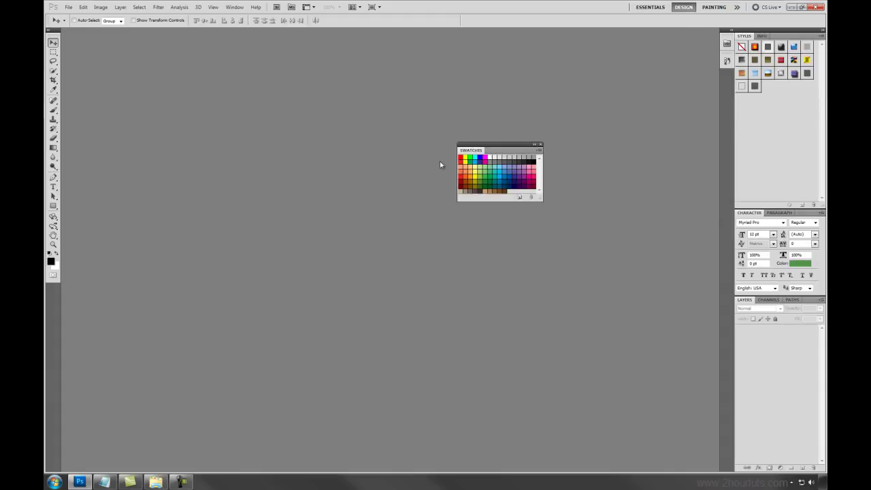
pyautogui.click(234, 7)
pyautogui.moveTo(239, 24)
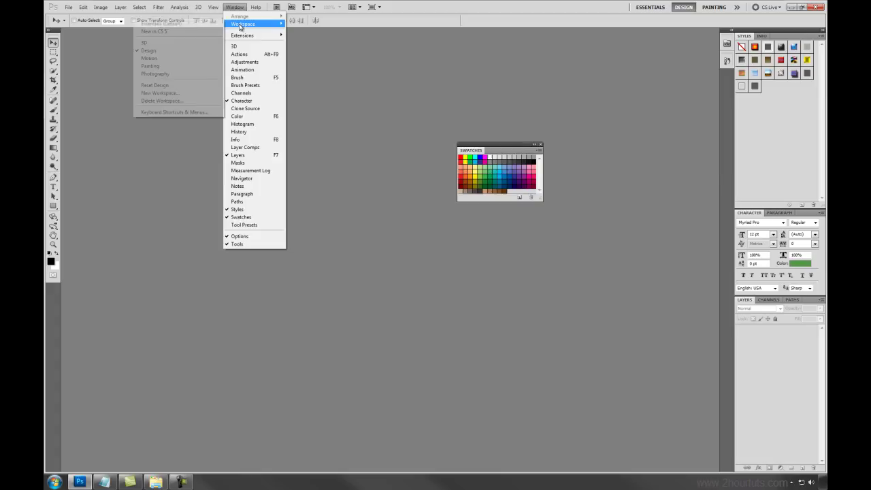
pyautogui.click(178, 89)
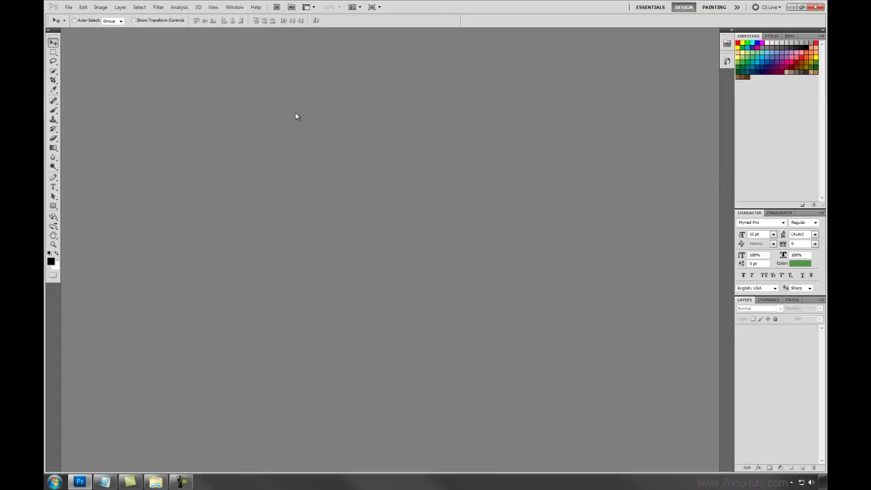
pyautogui.click(773, 37)
pyautogui.click(751, 37)
# - Hide all panels at once and bring them back
pyautogui.press('Tab')
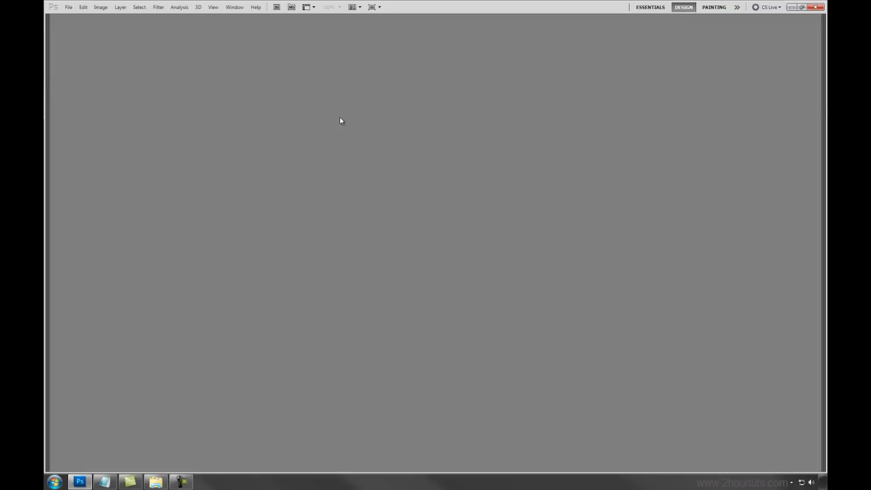
pyautogui.press('Tab')
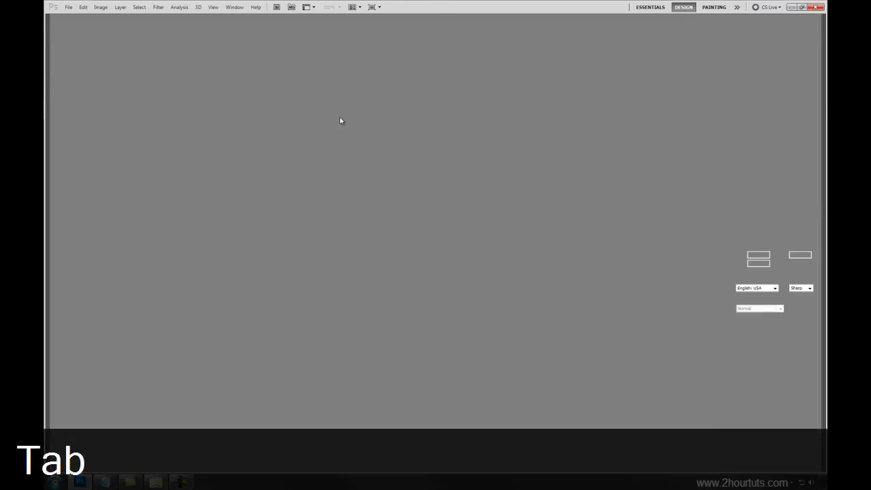